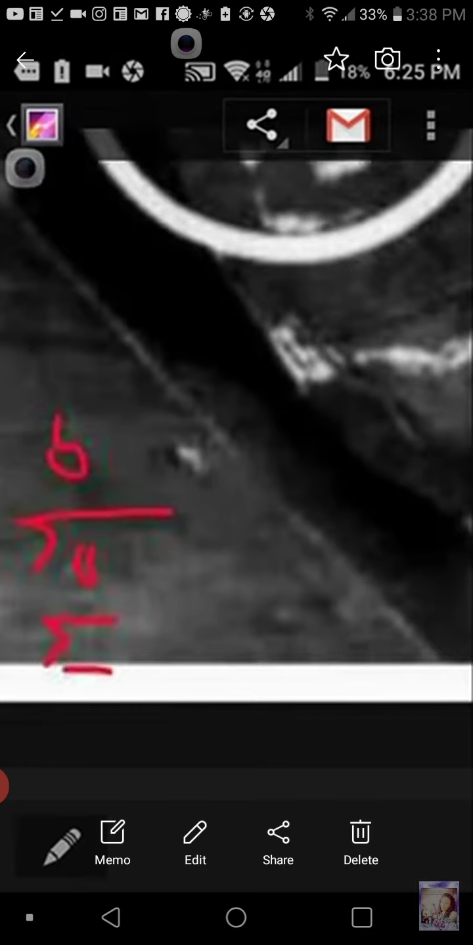
# Step: Swipe back to the grayscale screenshot with the red hand-drawn names
pyautogui.moveTo(369, 444); pyautogui.dragTo(74, 443)
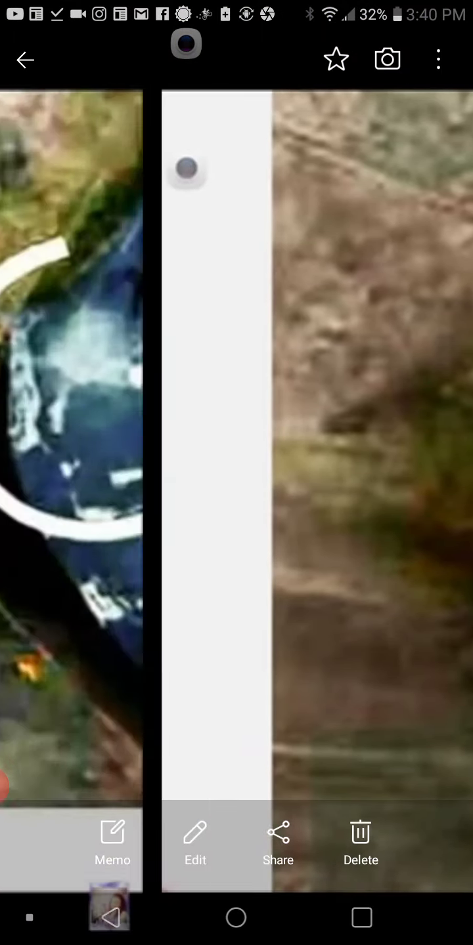
# Step: Zoom into the colour screenshot of the circled blue spot
pyautogui.doubleClick(295, 369)
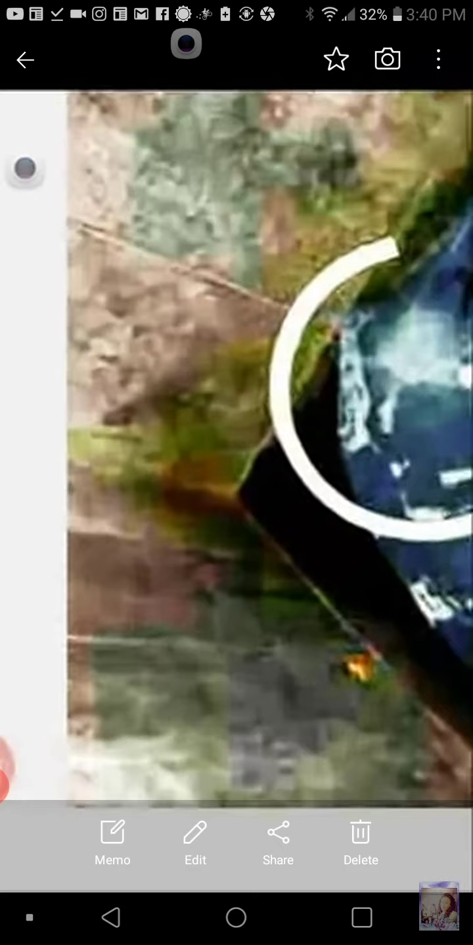